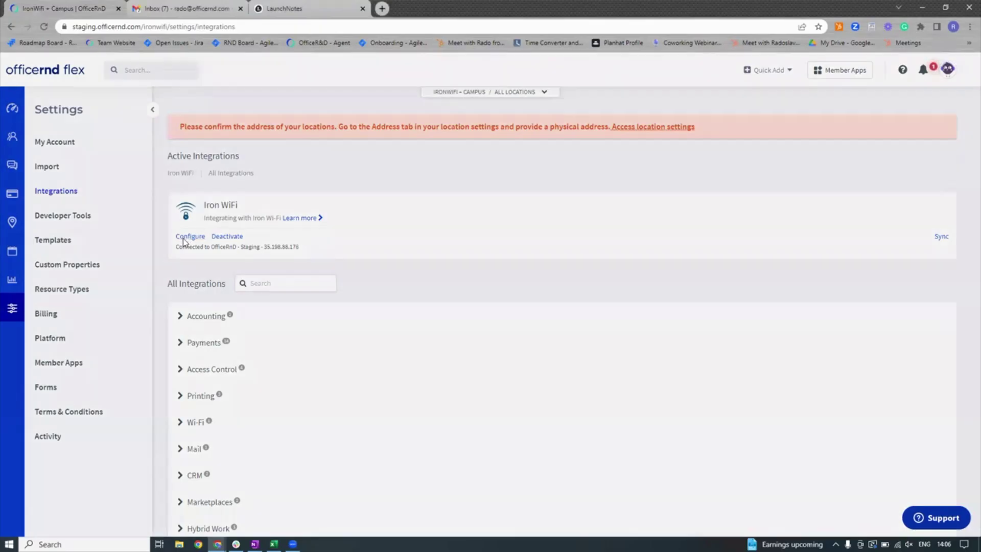
Step: Open the Iron WiFi integration's configuration at its Network settings
click(183, 238)
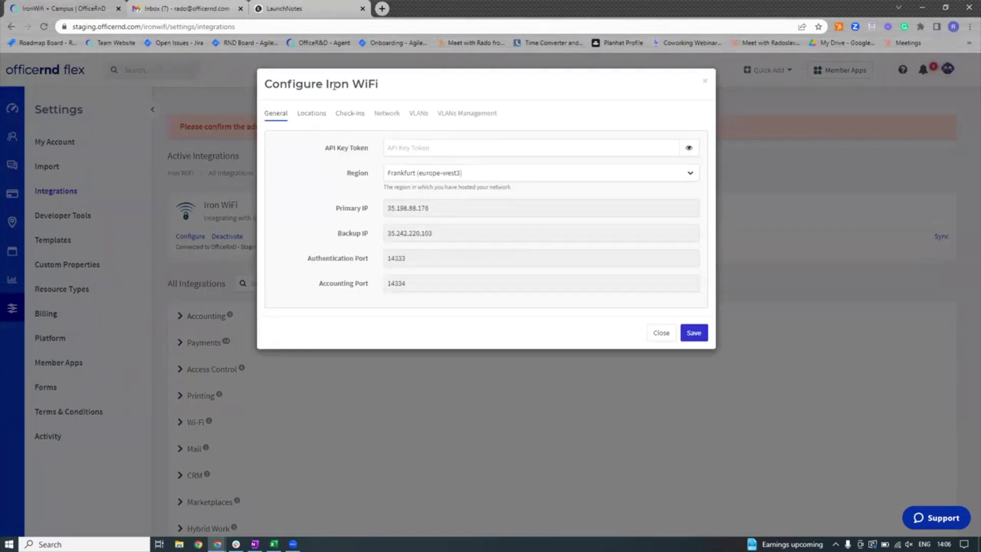
click(385, 113)
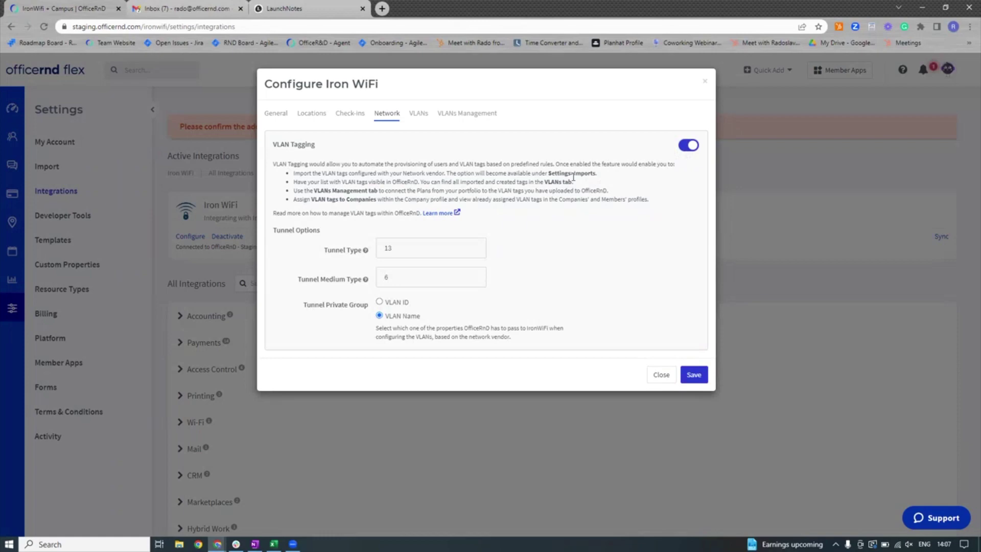
Step: Choose VLAN ID for the tunnel private group and add VLAN tag Room 101 (89)
click(396, 305)
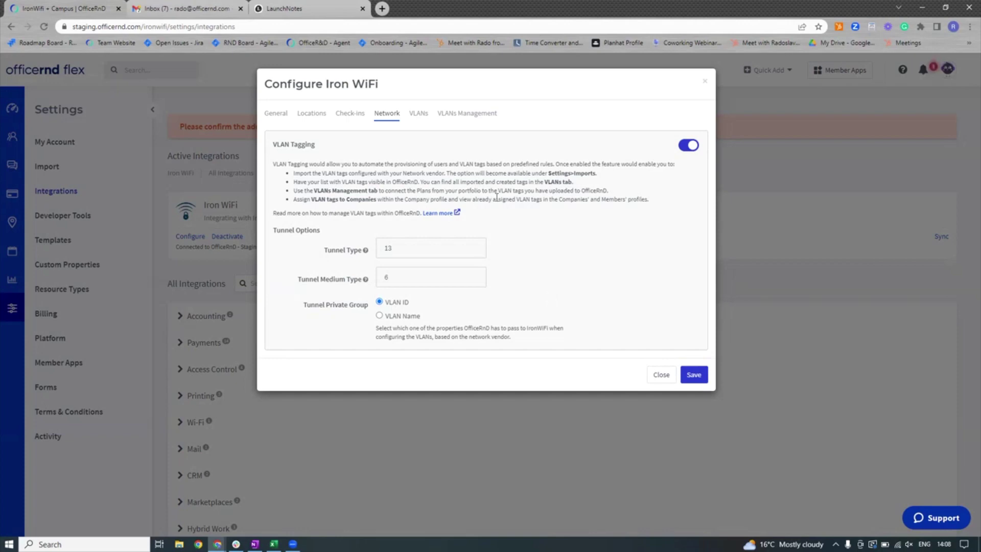
click(418, 115)
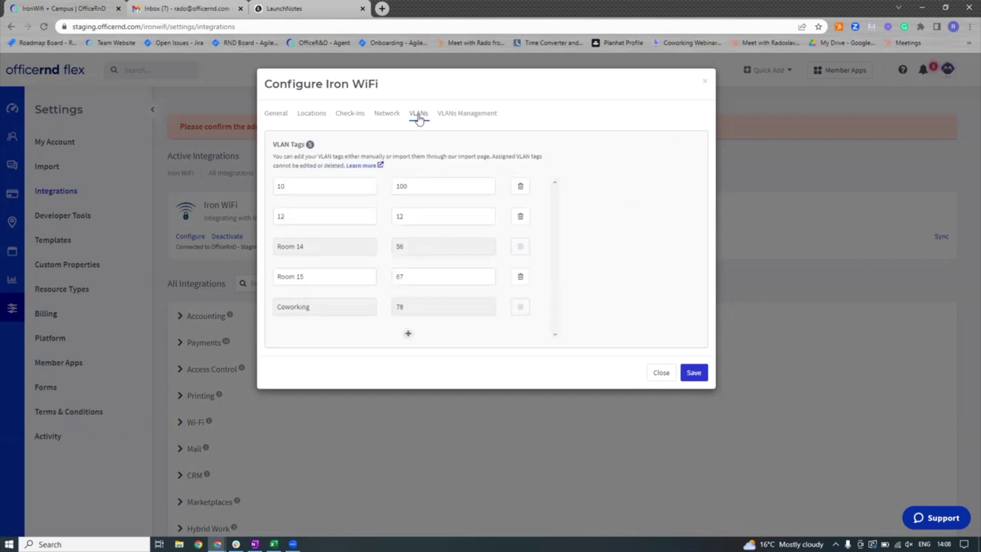
click(408, 333)
click(345, 336)
text(Room 10)
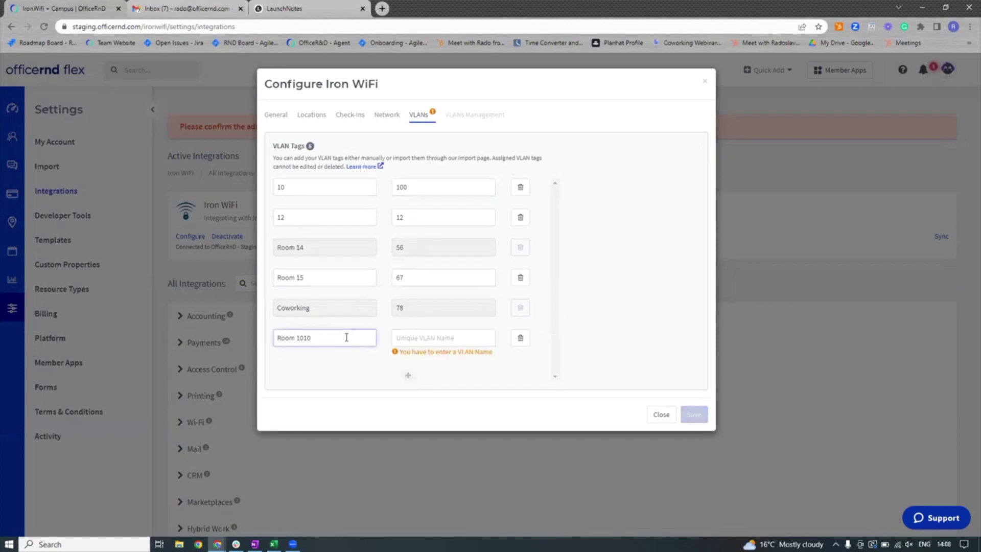
text(1)
click(399, 338)
text(89)
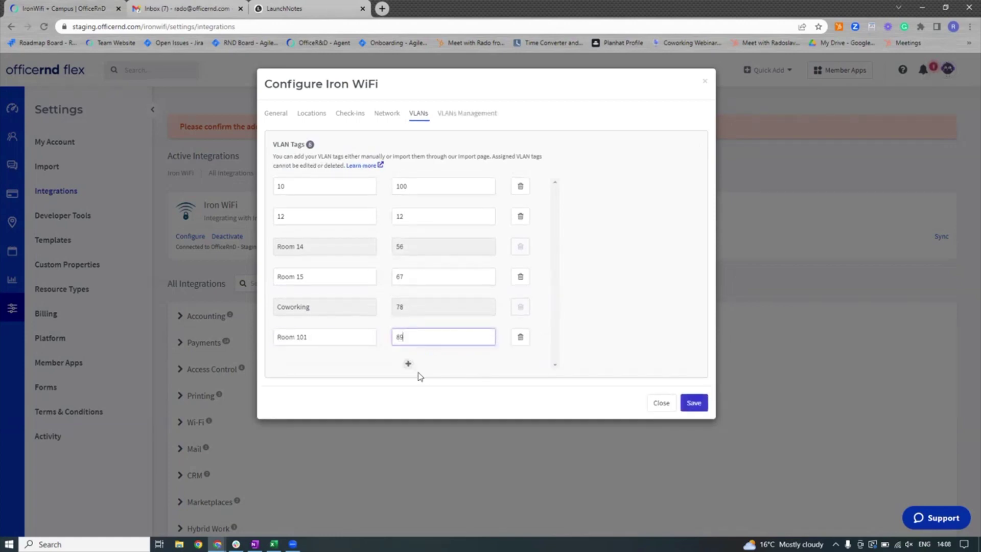
Step: Add VLAN tag Room 102 (90) and save the integration settings
click(408, 364)
click(349, 368)
text(Room 10)
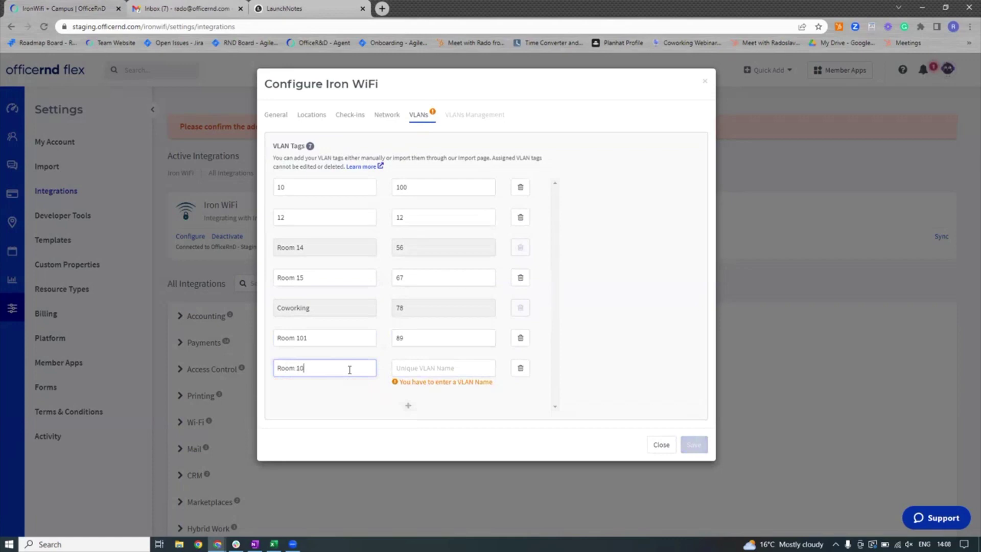
text(2)
click(407, 367)
text(90)
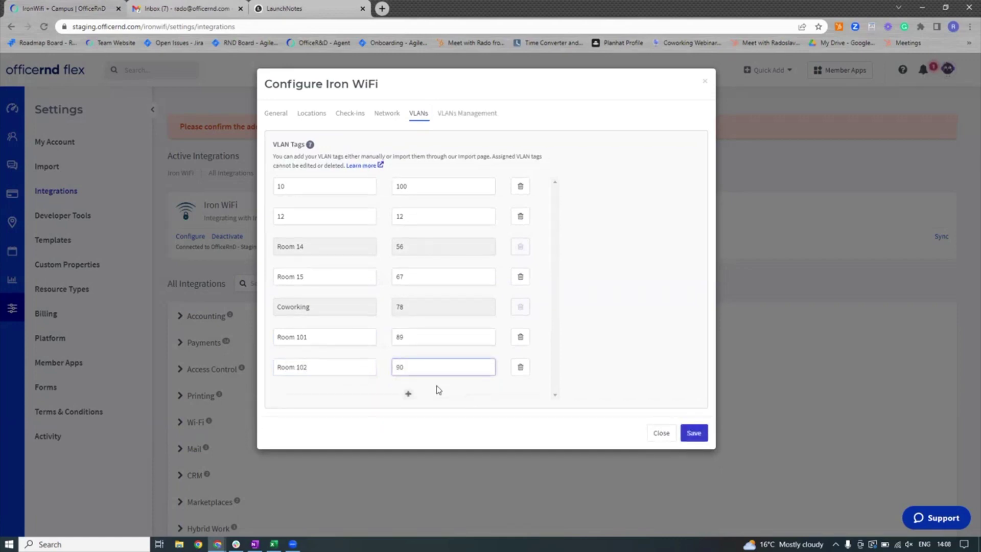
click(692, 433)
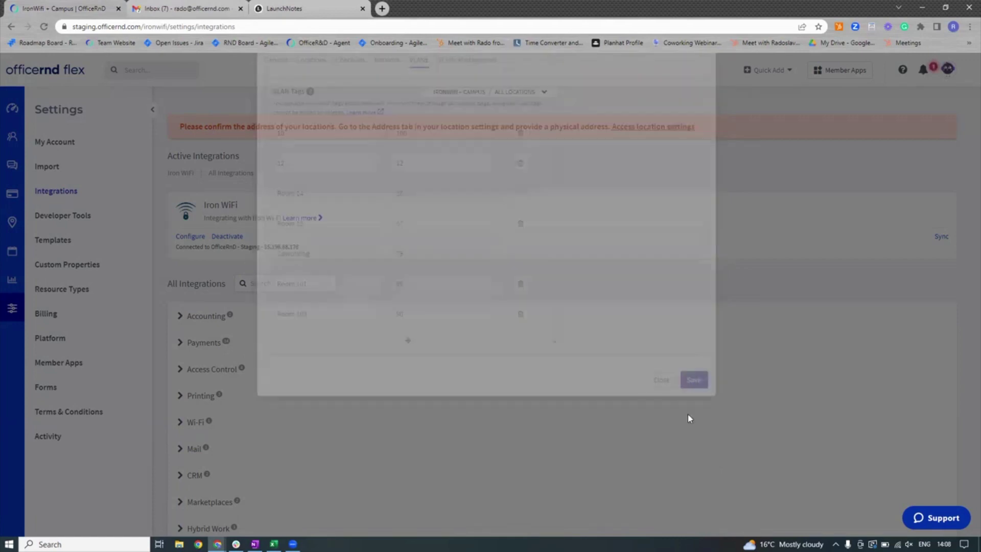
Step: Start a VLAN import mapping for the Room 14 - 56 tag by plan type
click(54, 167)
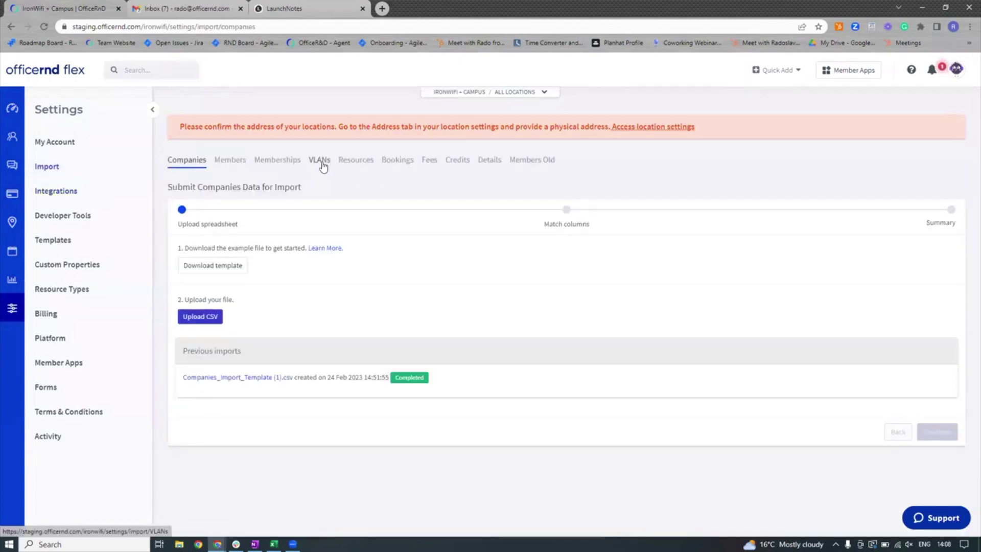
click(319, 160)
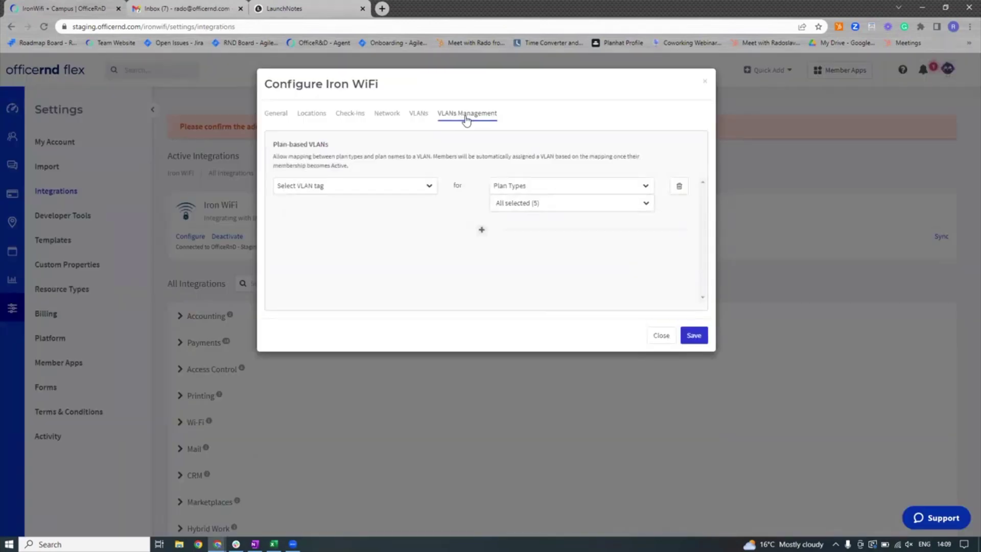
click(359, 187)
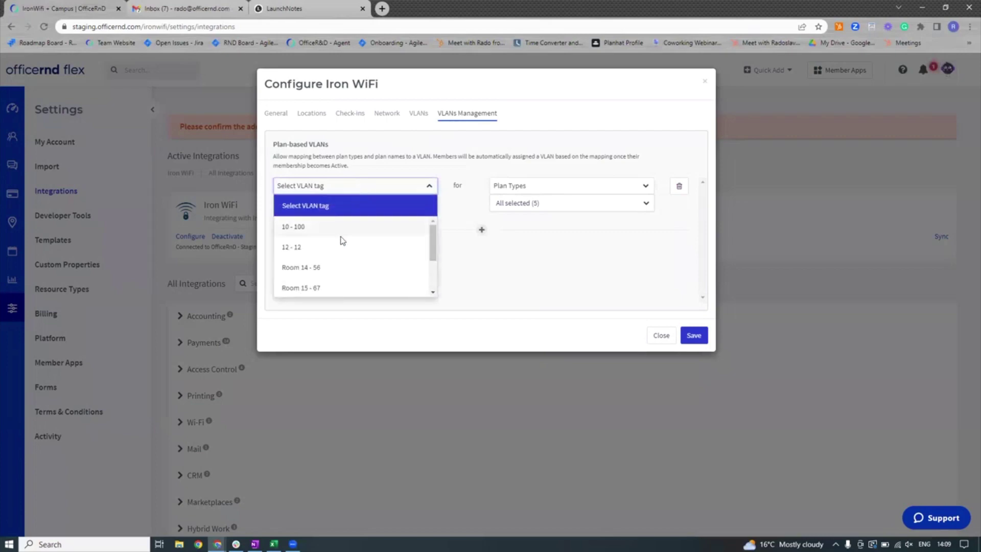
click(319, 270)
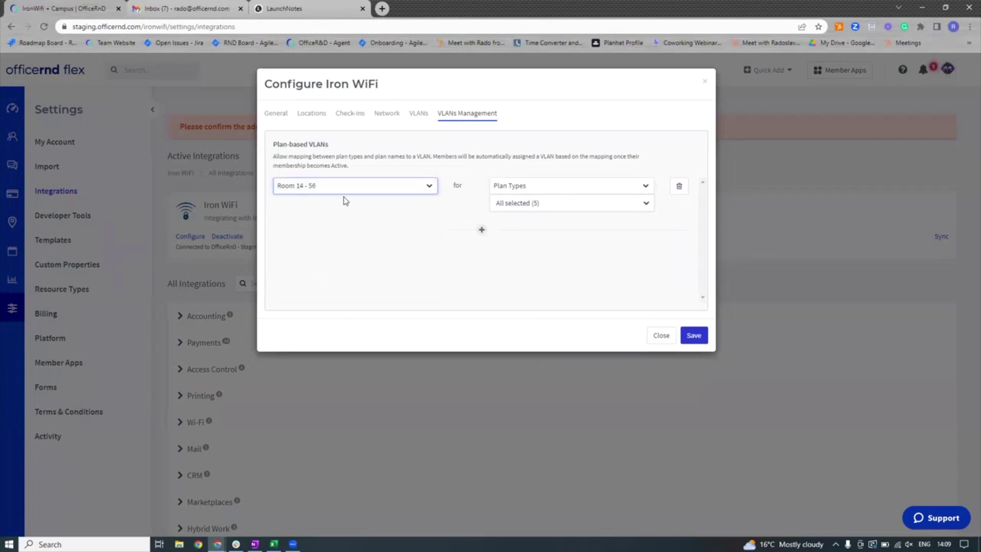
click(553, 191)
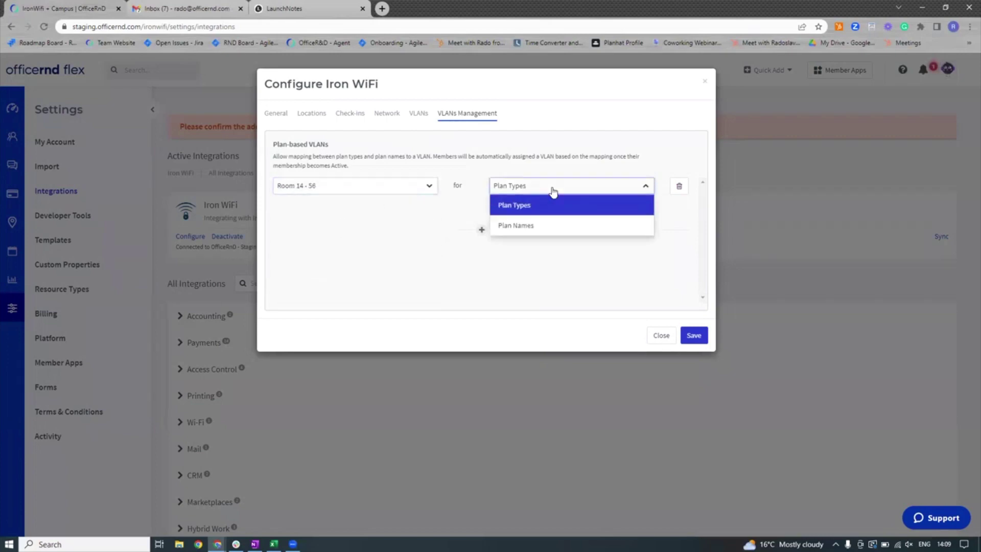
click(520, 204)
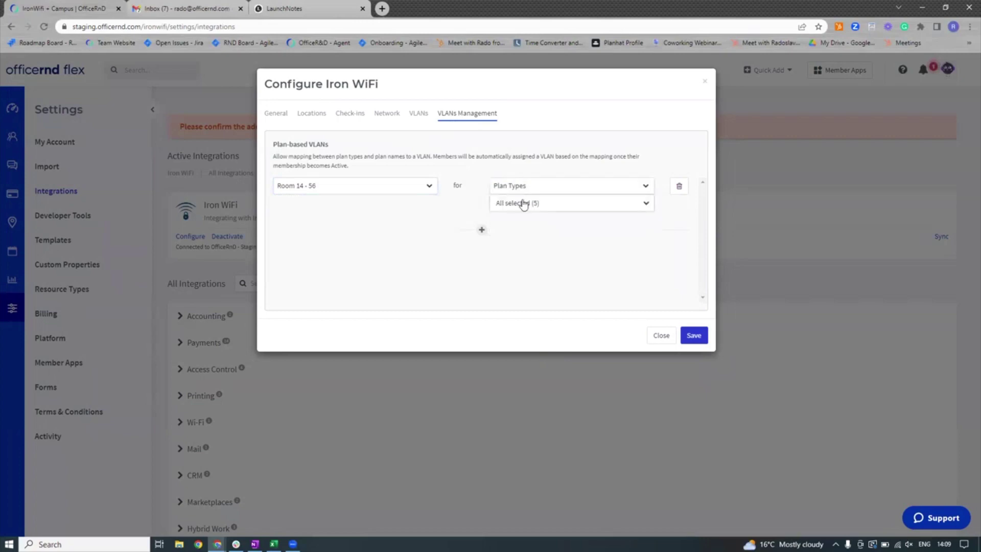
scroll(506, 274, down, 2)
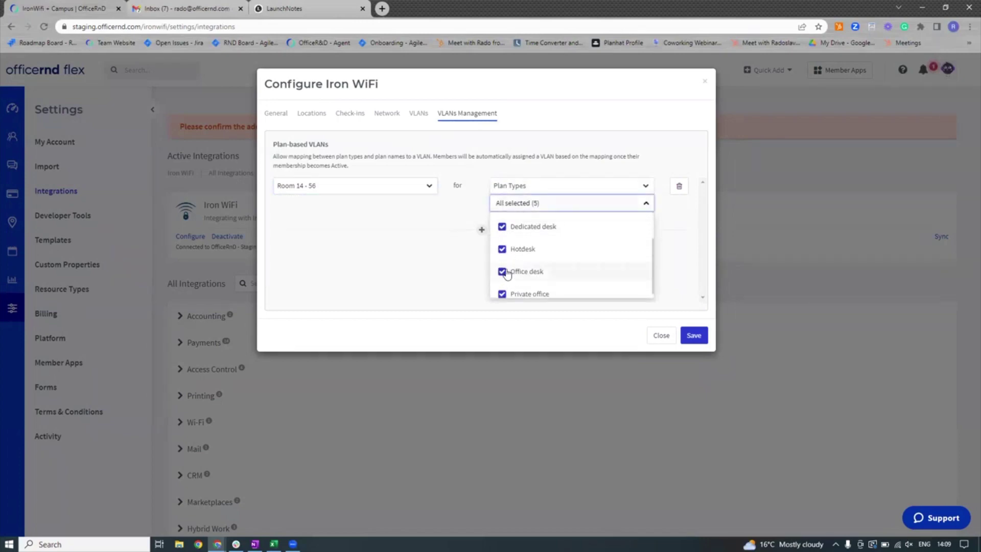
scroll(507, 274, up, 2)
Step: Exclude CustomResource, Dedicated desk, Office desk and Private office plan types from the mapping
click(502, 247)
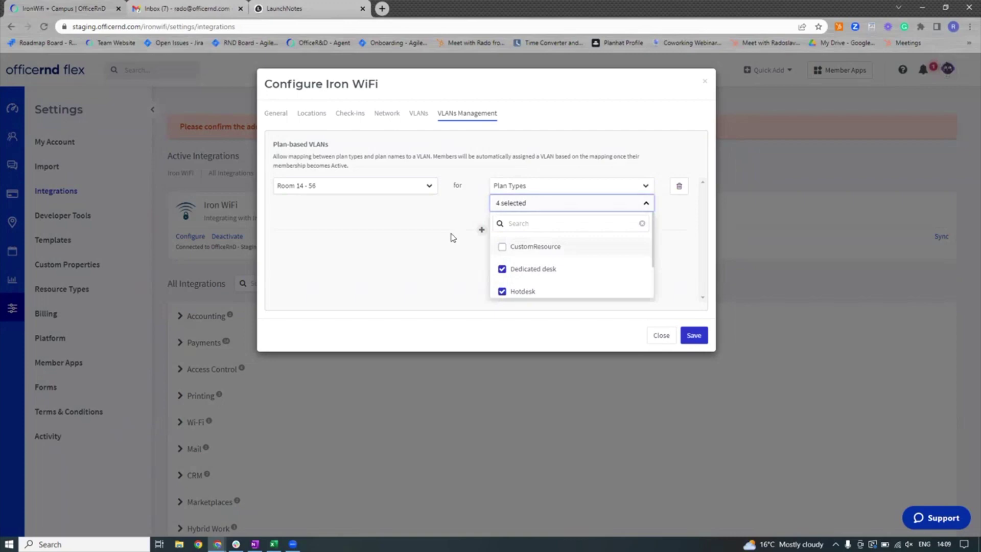
click(503, 269)
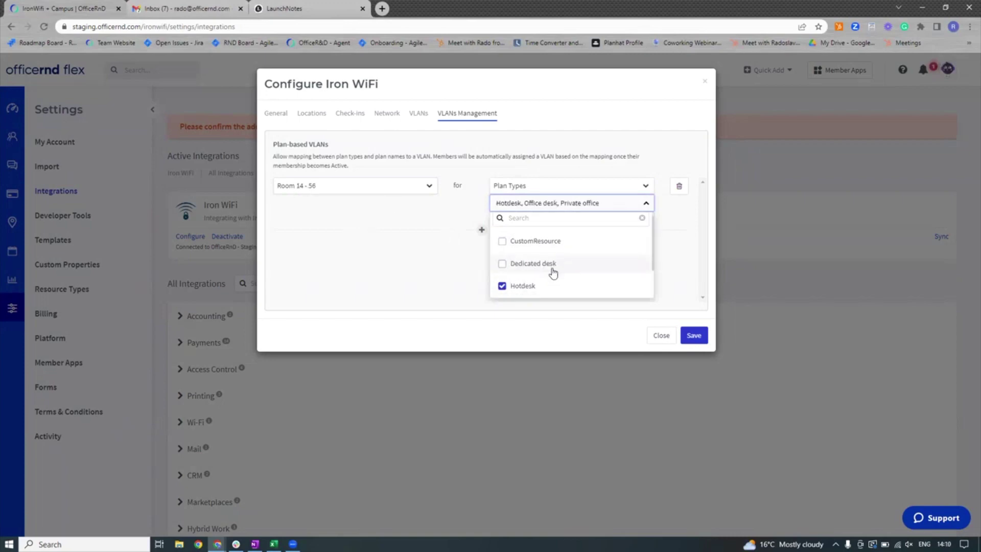
scroll(504, 272, down, 1)
click(503, 266)
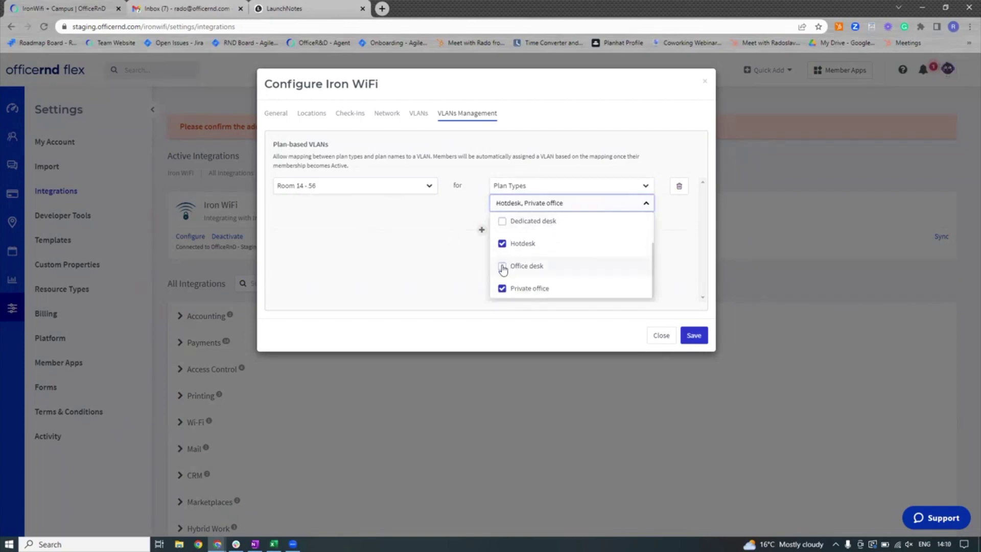
click(503, 288)
Step: Switch the mapping to Coworking - 78 with the Hotdesk plan type and save it
click(413, 188)
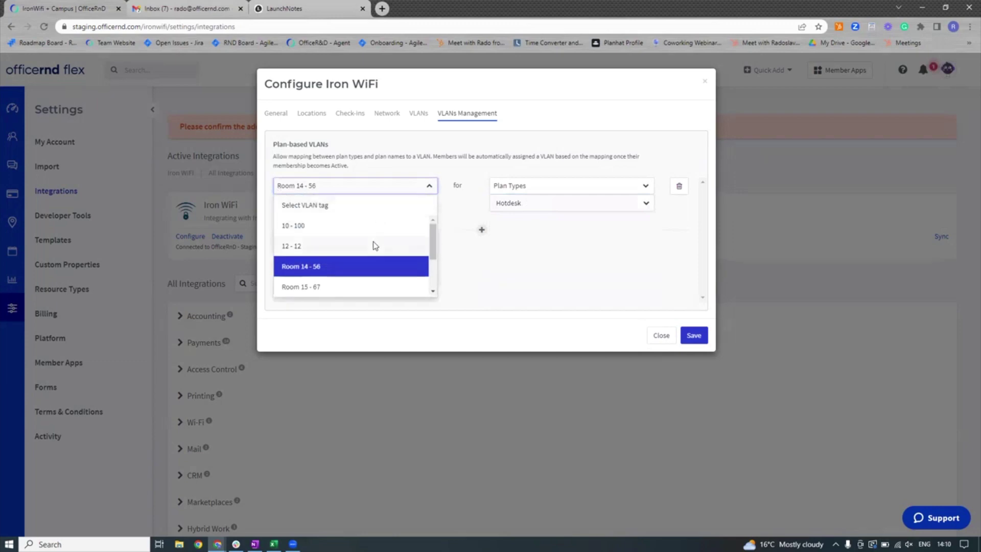
scroll(369, 246, down, 2)
click(330, 246)
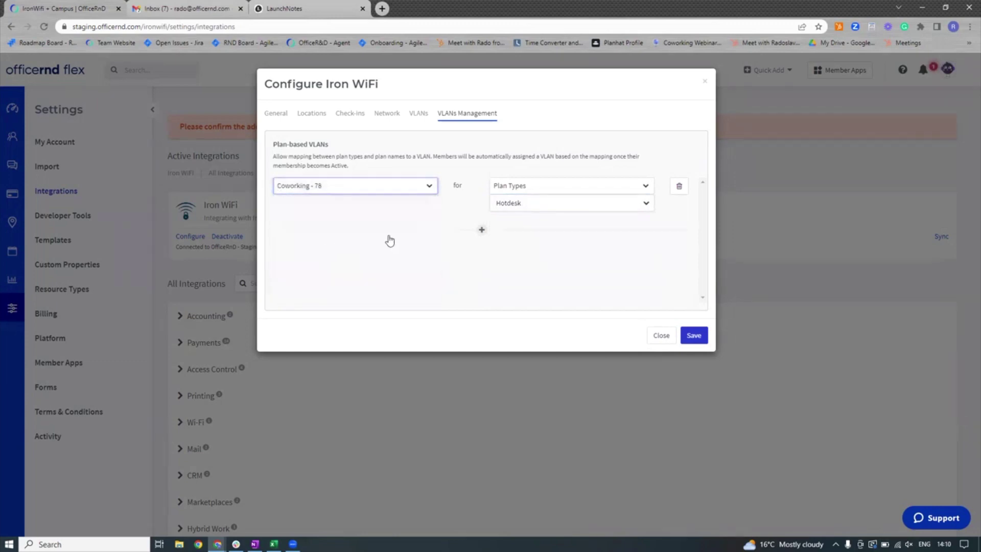
click(559, 192)
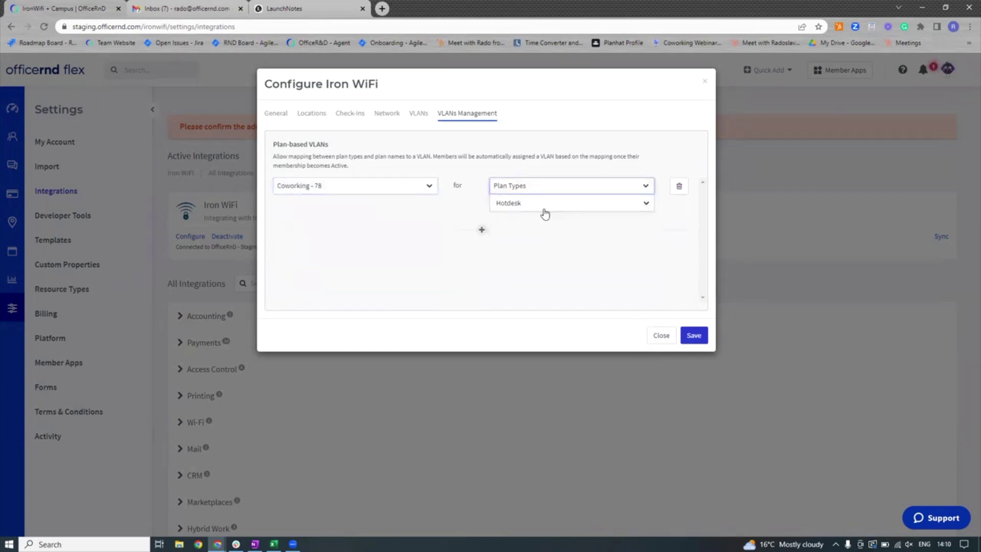
click(558, 204)
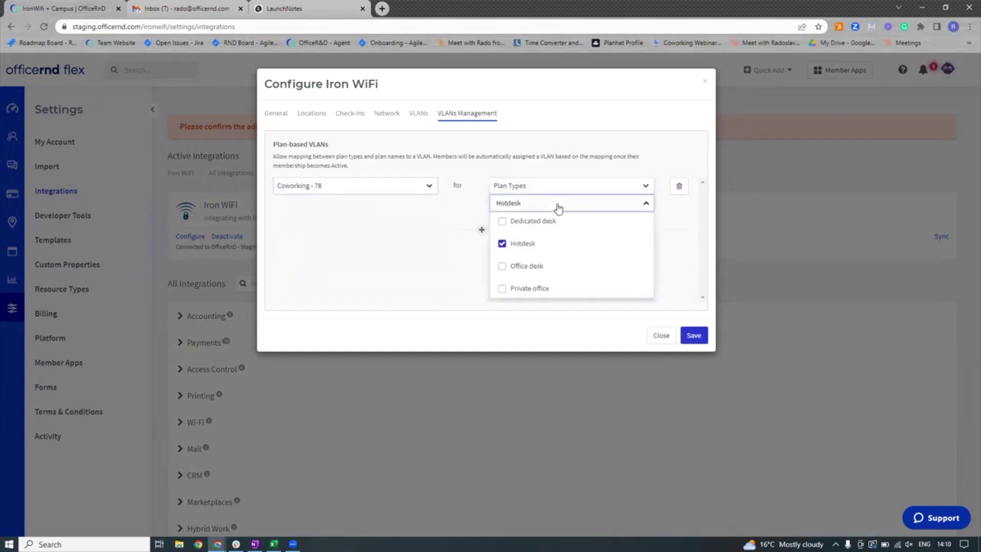
click(675, 239)
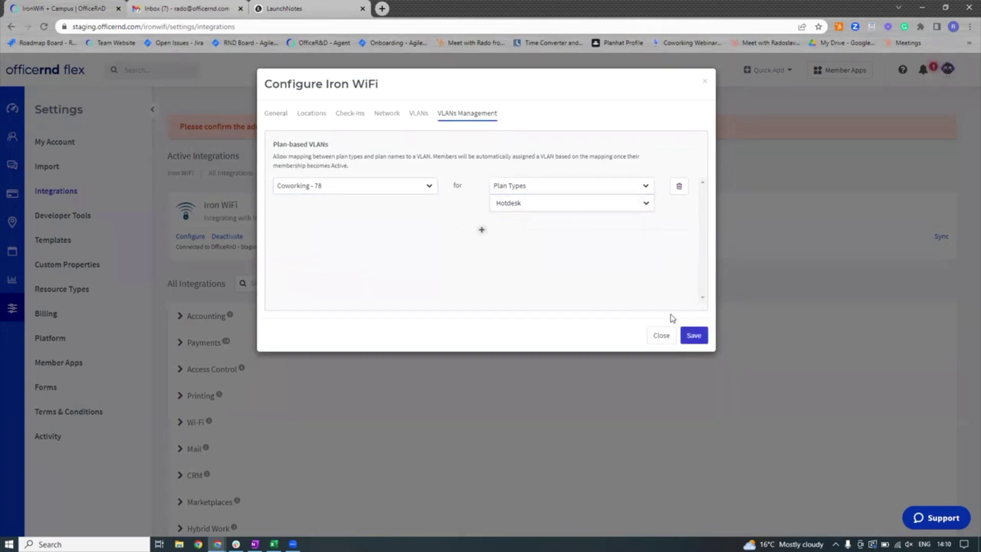
click(694, 336)
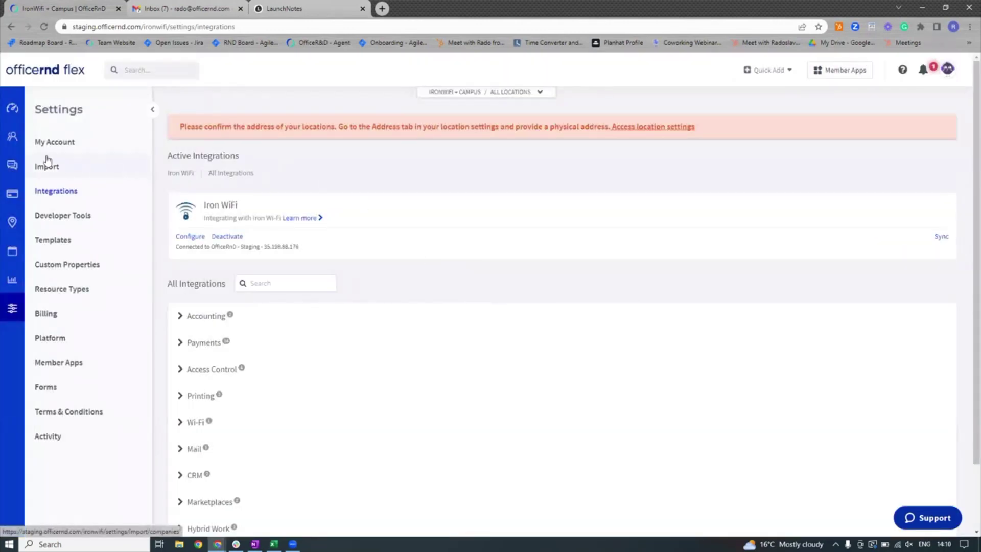
Step: Assign VLAN tag Room 101 - 89 to company OfficeRnD Hotspot 2.0 under Community > Companies
click(13, 141)
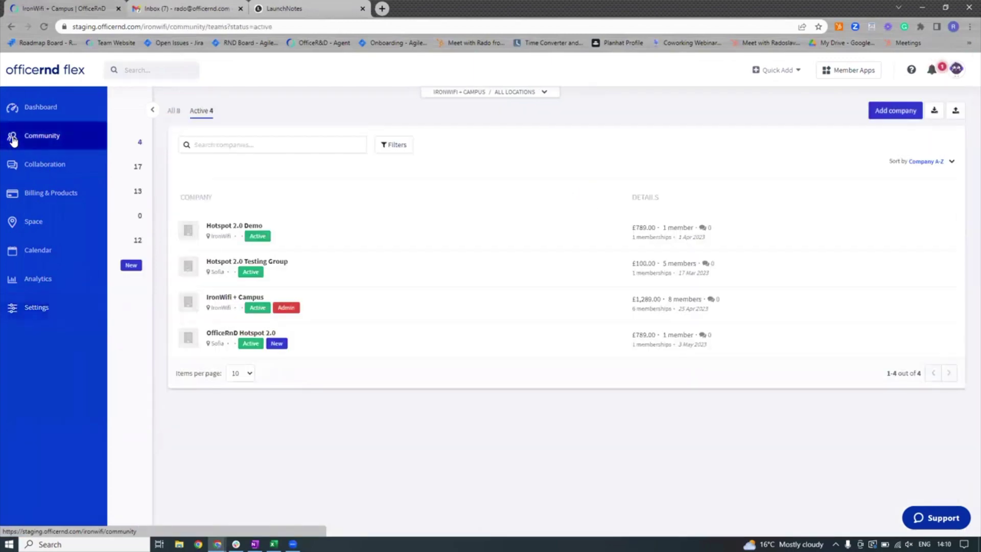
click(264, 331)
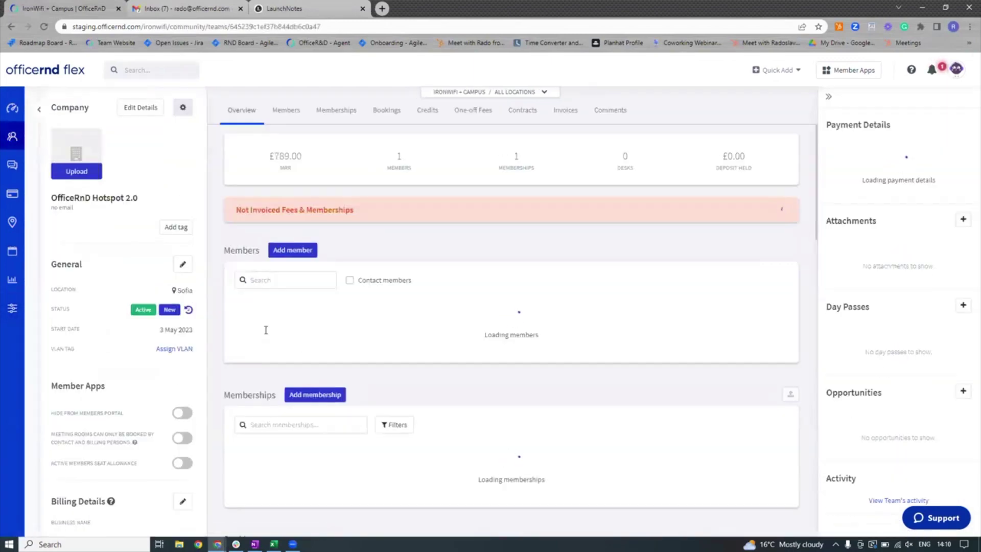
click(173, 350)
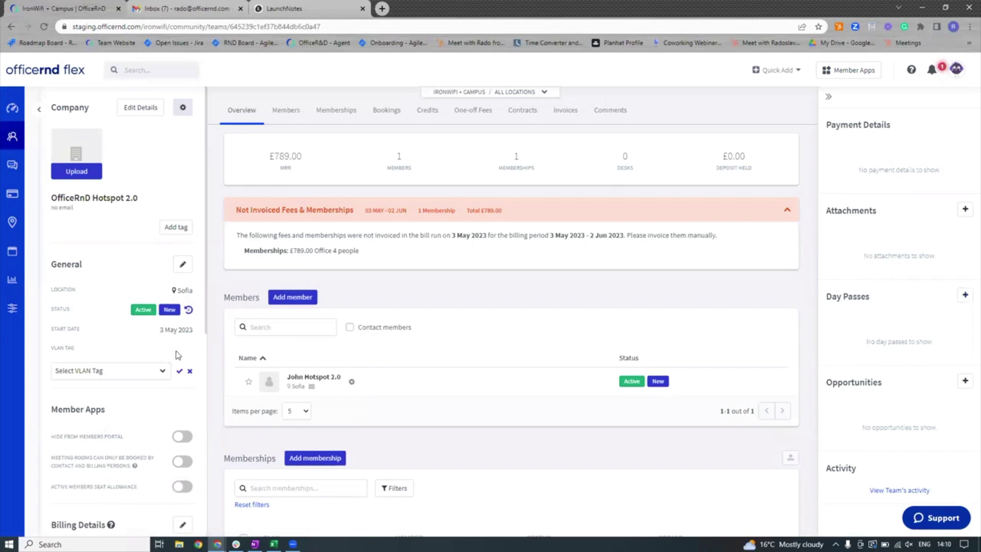
click(159, 372)
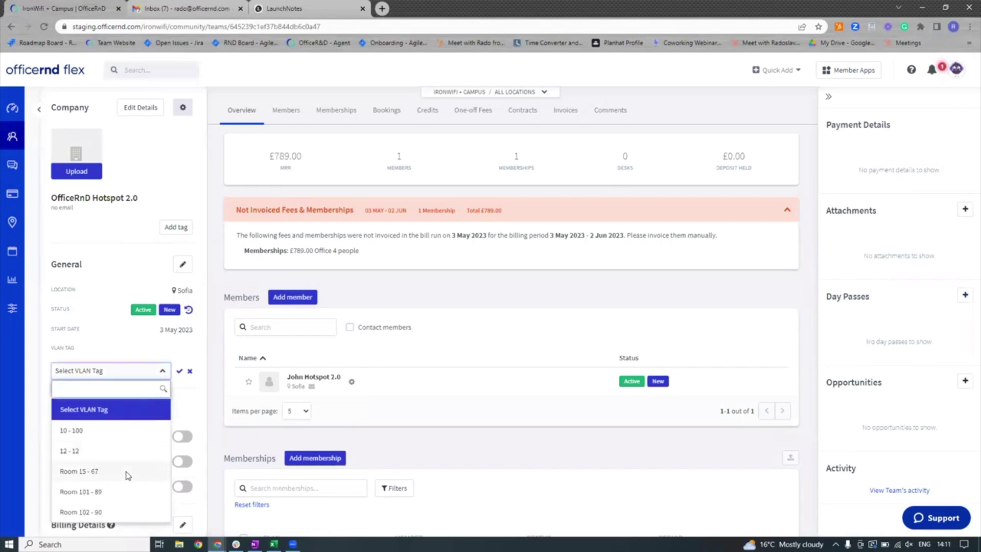
click(104, 493)
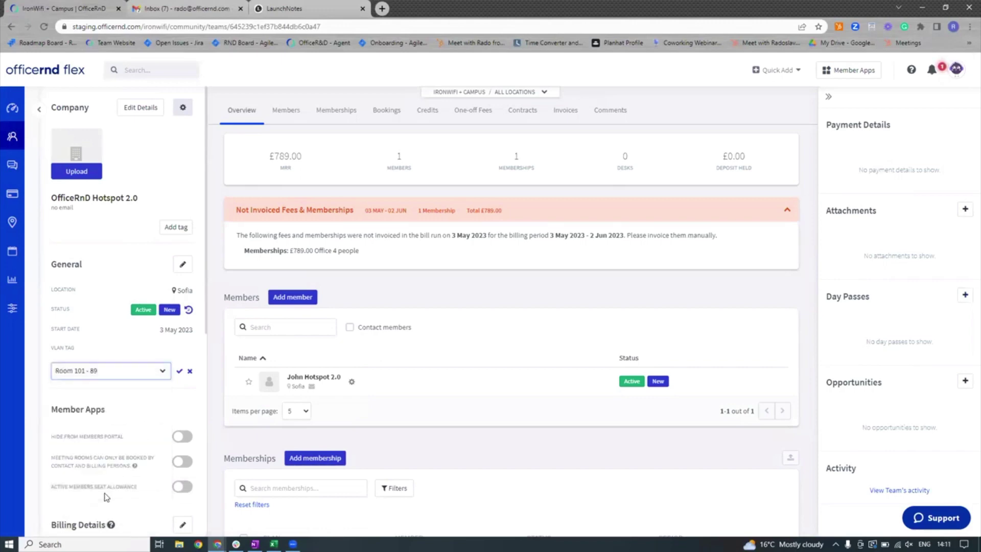
click(180, 371)
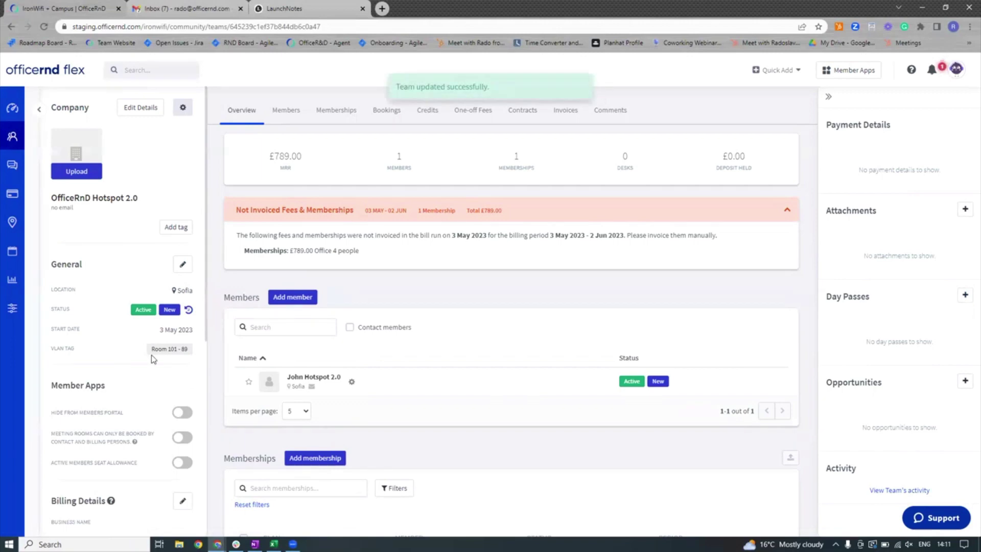
scroll(179, 353, down, 2)
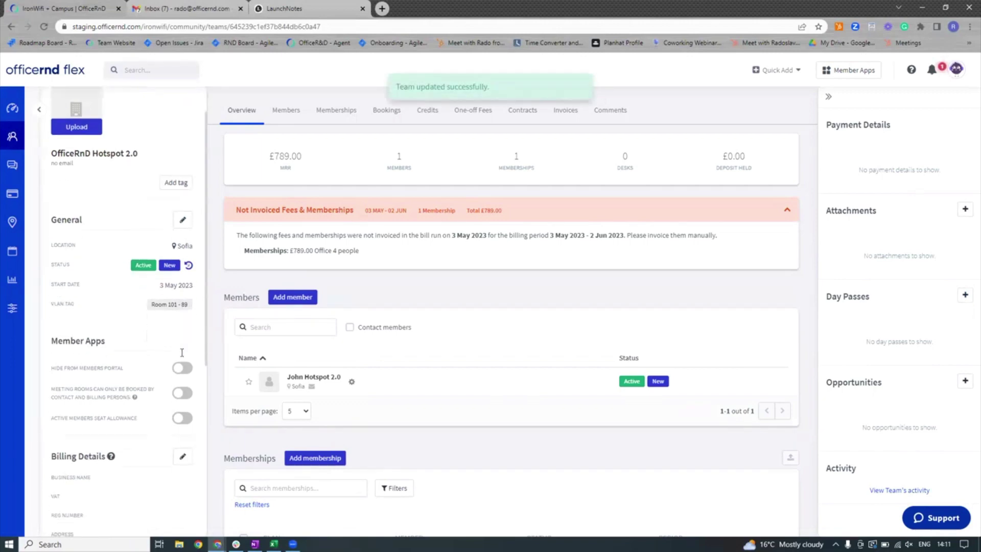
Step: Enable Members Portal Access for John Hotspot 2.0 and bring up his welcome email in Gmail
click(307, 380)
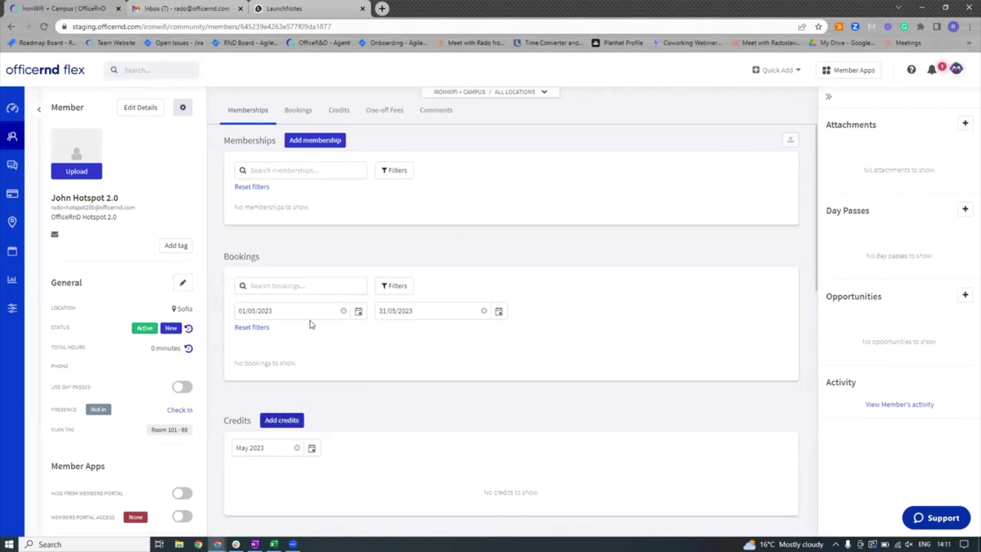
scroll(177, 385, down, 2)
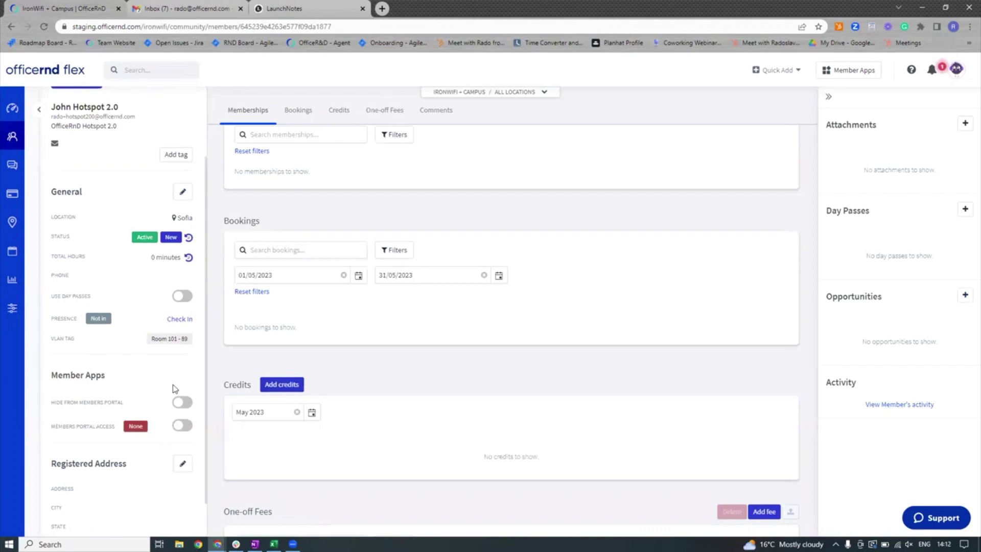
click(182, 426)
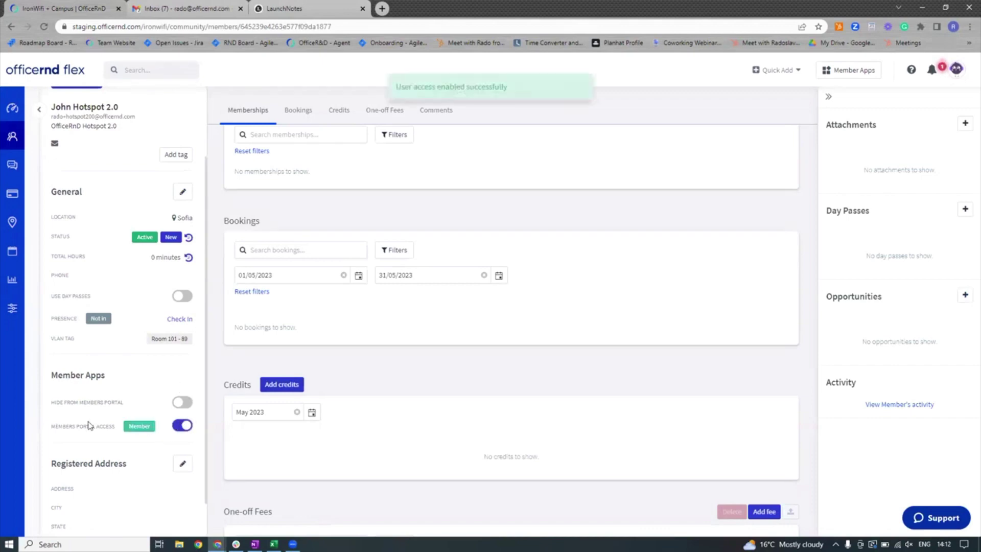
scroll(147, 322, up, 1)
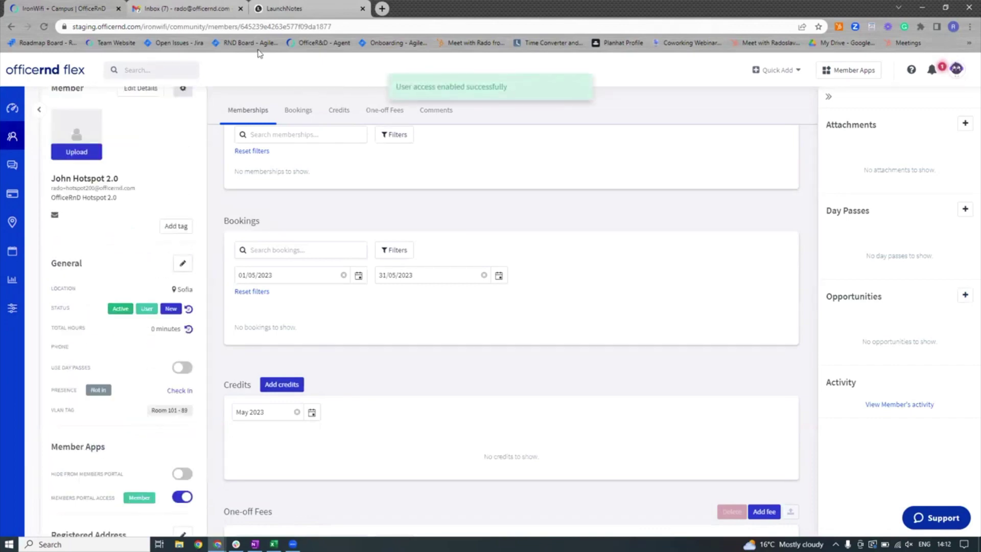
click(217, 8)
scroll(328, 292, down, 2)
scroll(328, 291, down, 2)
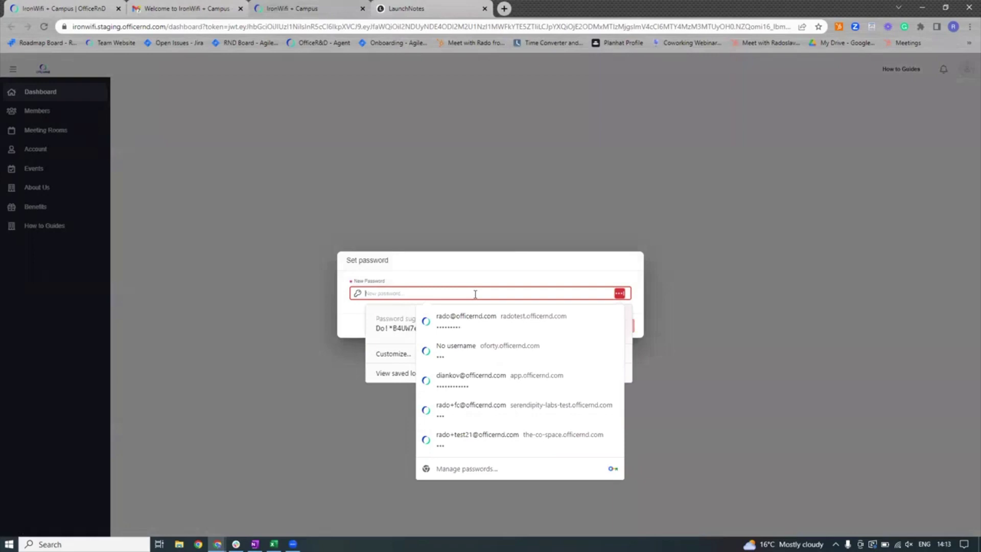
text(T)
Step: Clear the half-typed member portal password so it can be retyped
key(BackSpace)
key(BackSpace)
key(BackSpace)
text(Te)
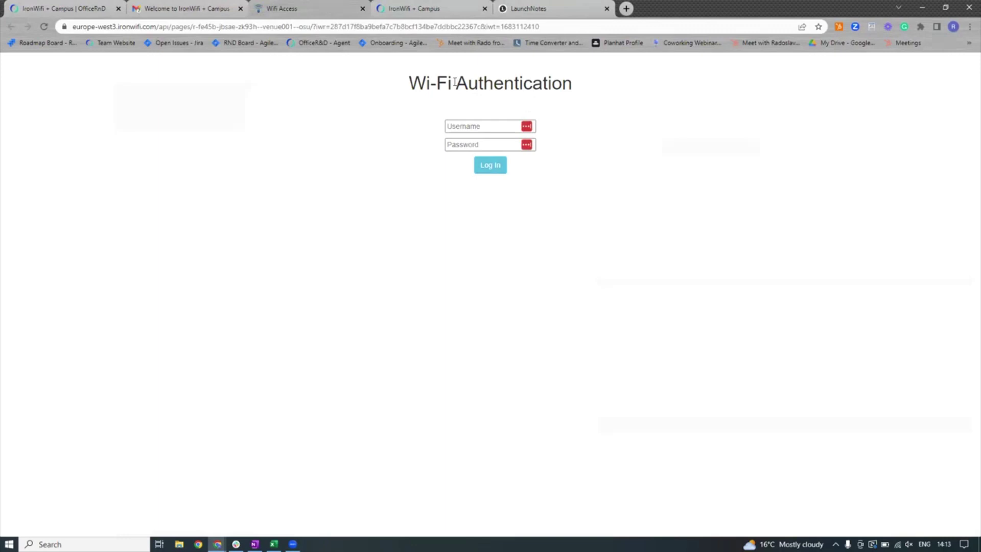
Step: Log in to the IronWiFi portal with the member's credentials and download the Passpoint profile
click(456, 126)
key(ctrl+v)
click(459, 146)
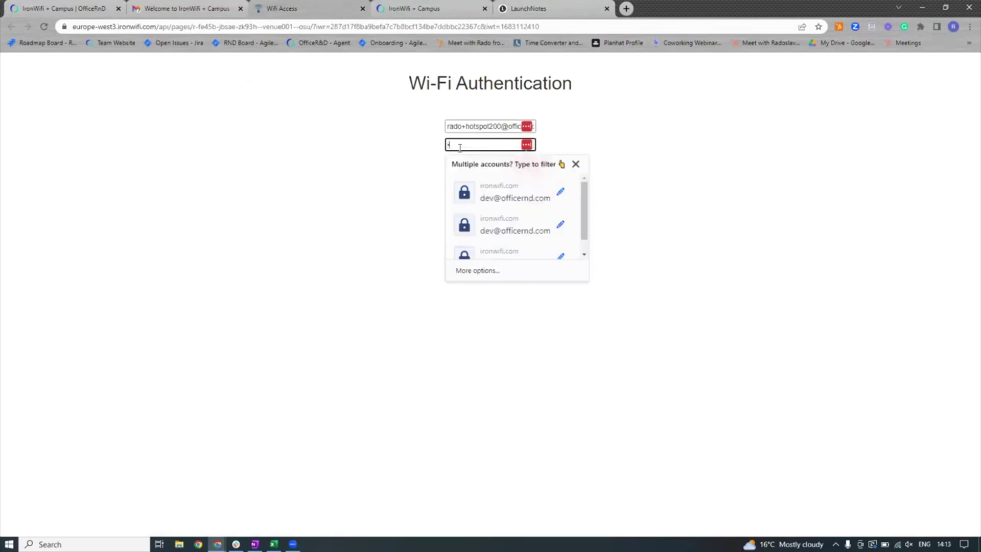
text(**********)
click(372, 170)
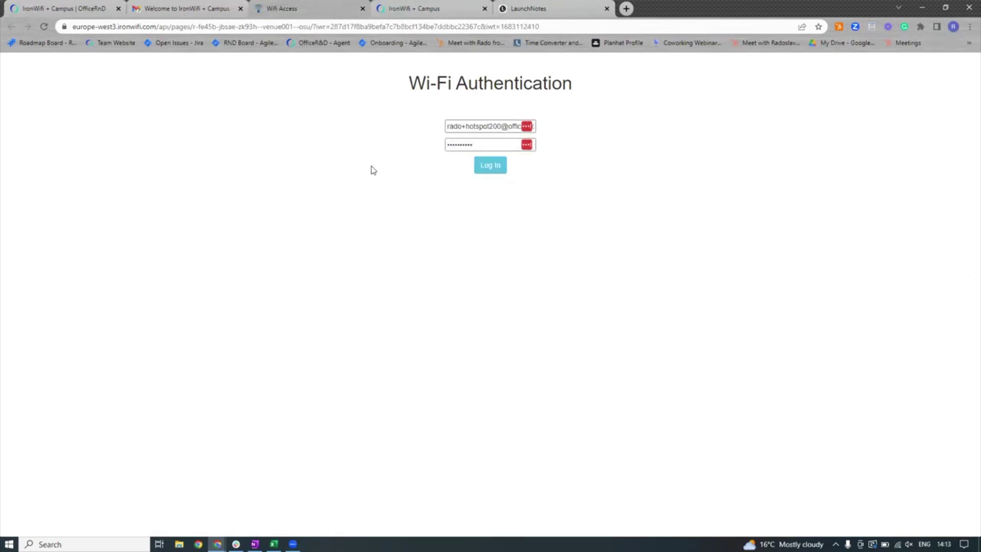
click(496, 167)
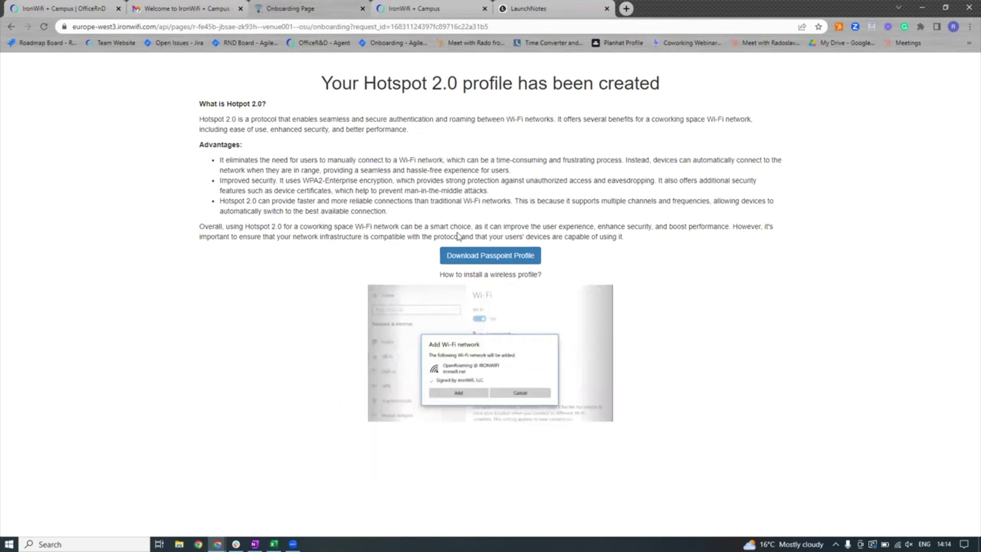
click(482, 258)
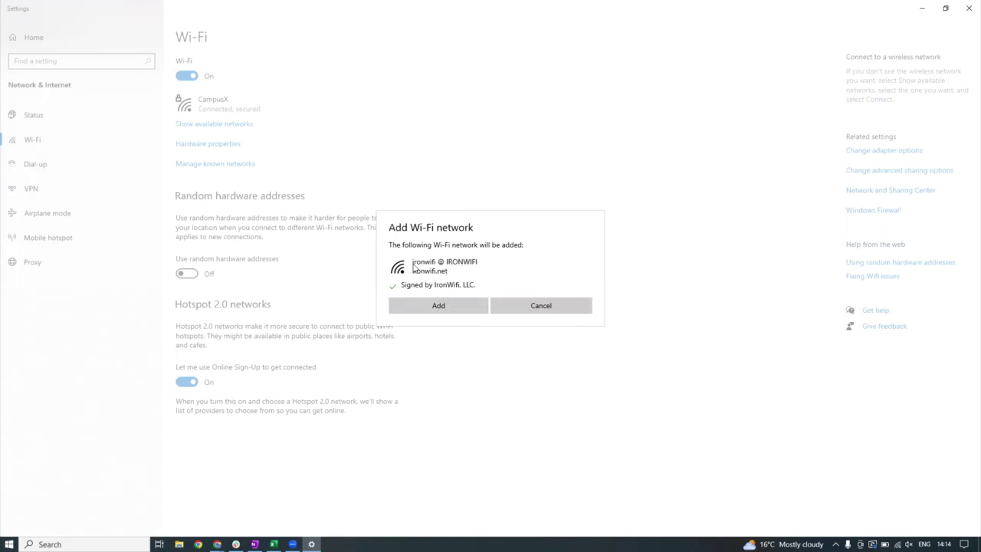
Step: Confirm adding the ironwifi @ IRONWIFI Hotspot 2.0 network in Windows
click(446, 307)
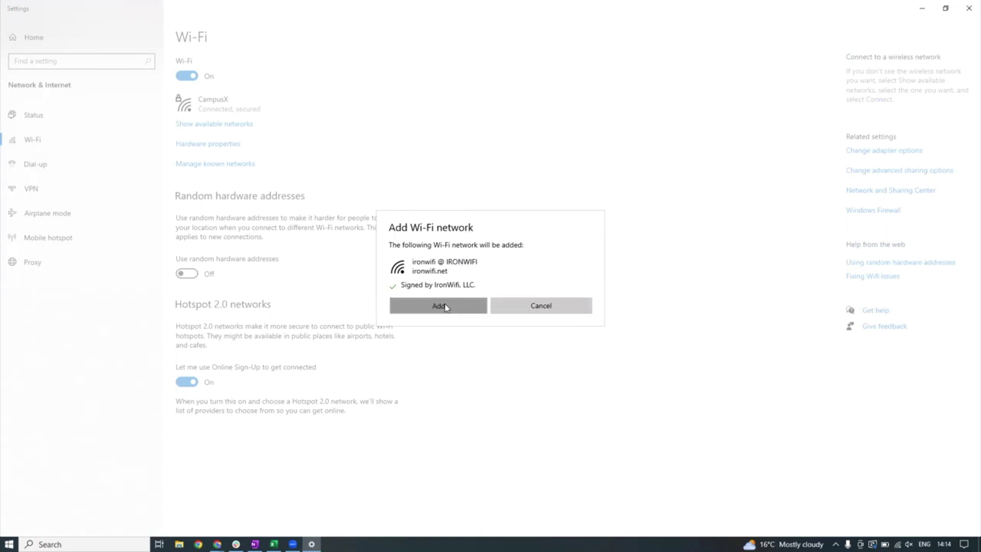